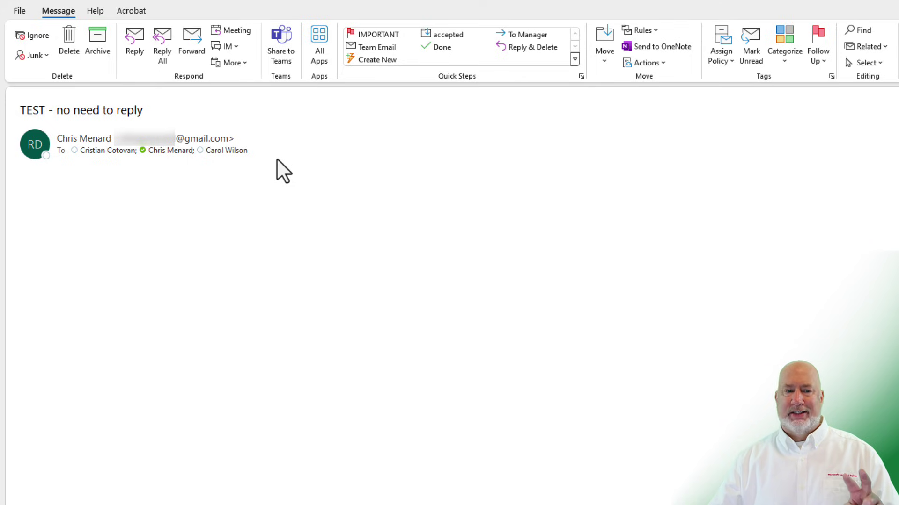
Copy the message's full To recipient list and switch to the blank Excel workbook.
{"action": "left_click", "coordinate": [258, 152]}
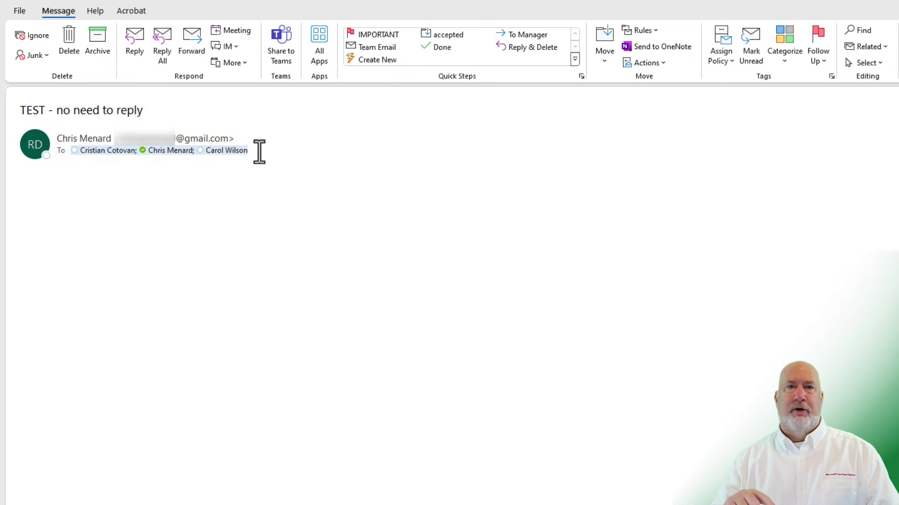
{"action": "key", "text": "alt+Tab"}
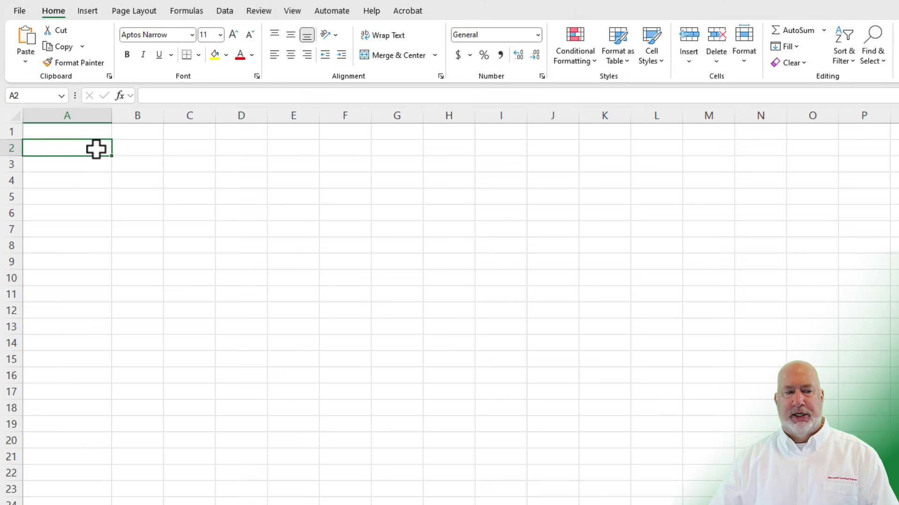
Paste the recipient list from clipboard history into A2 and add a bold Email heading in A1.
{"action": "key", "text": "super+v"}
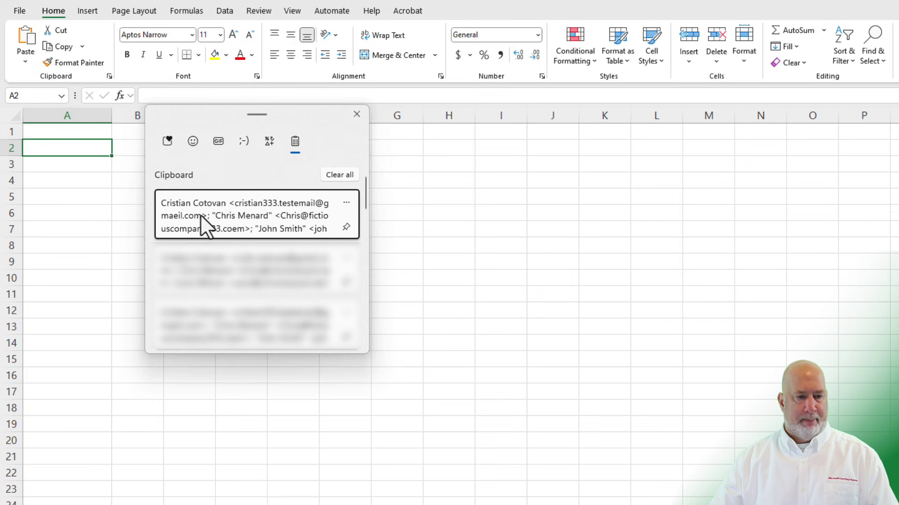
{"action": "left_click", "coordinate": [204, 214]}
{"action": "left_click", "coordinate": [98, 148]}
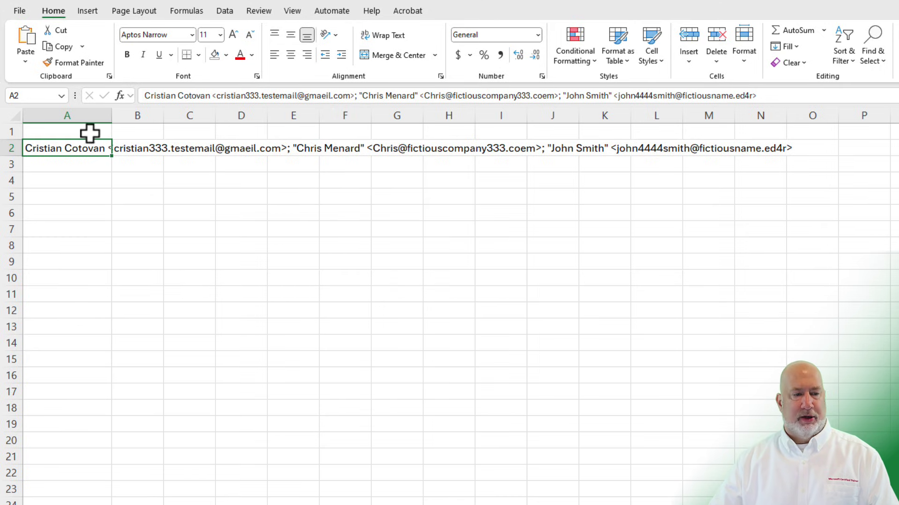
{"action": "left_click", "coordinate": [77, 131]}
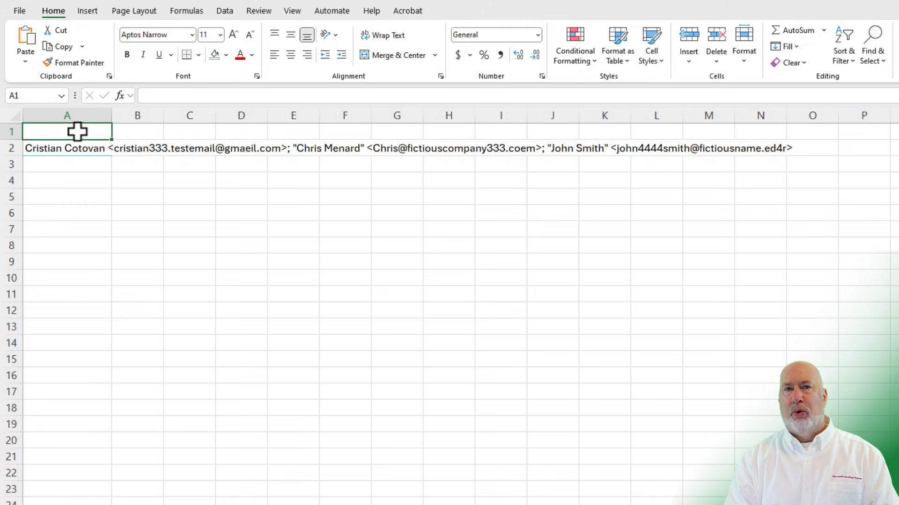
{"action": "type", "text": "Eam"}
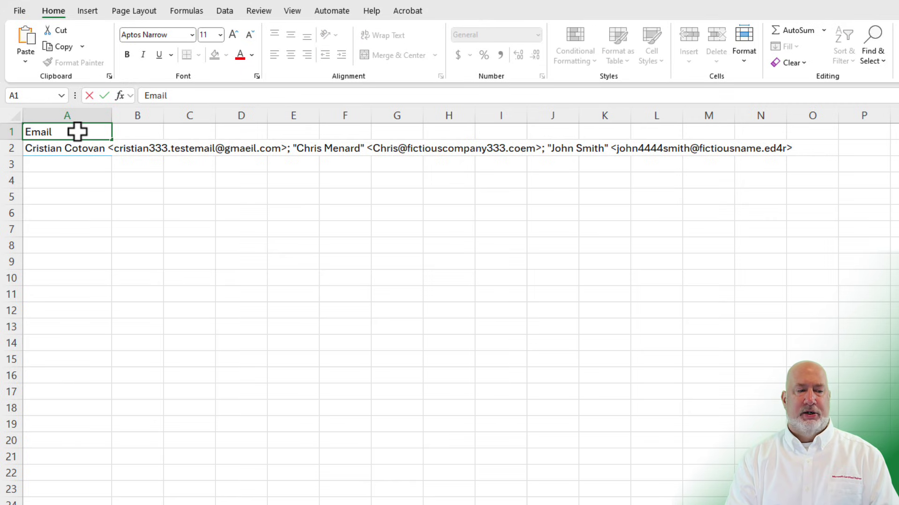
{"action": "key", "text": "ctrl+Return"}
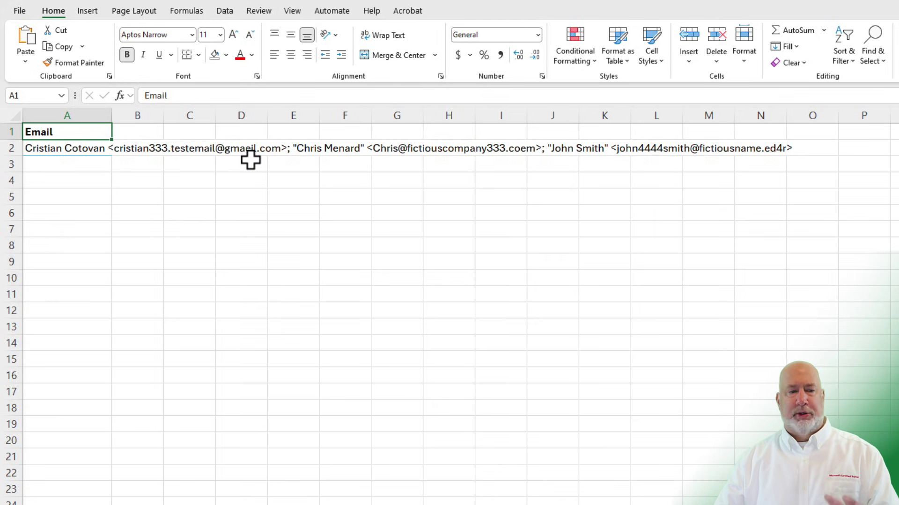
Load range $A$1:$A$2 via From Table/Range into Power Query Editor as query Table2.
{"action": "left_click", "coordinate": [224, 12]}
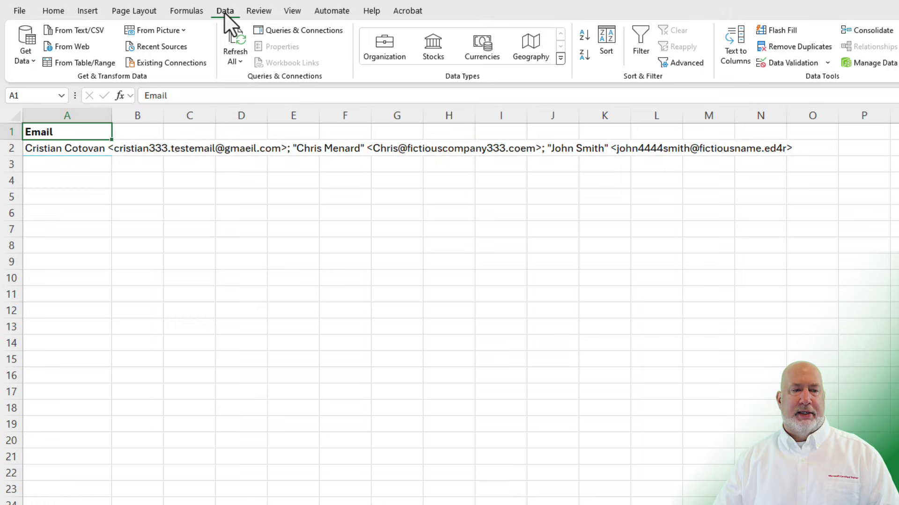
{"action": "left_click", "coordinate": [98, 64]}
{"action": "left_click", "coordinate": [501, 243]}
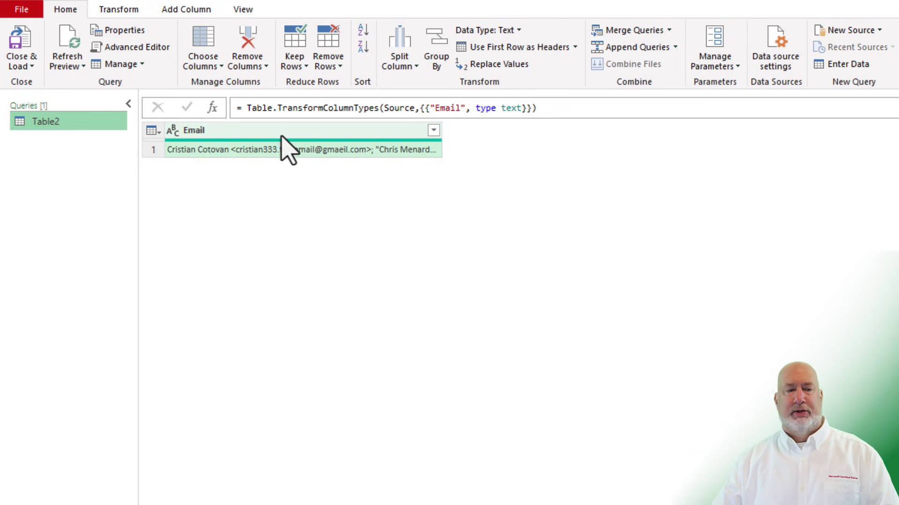
Split the Email column by semicolon into rows, one recipient per row.
{"action": "left_click", "coordinate": [136, 13]}
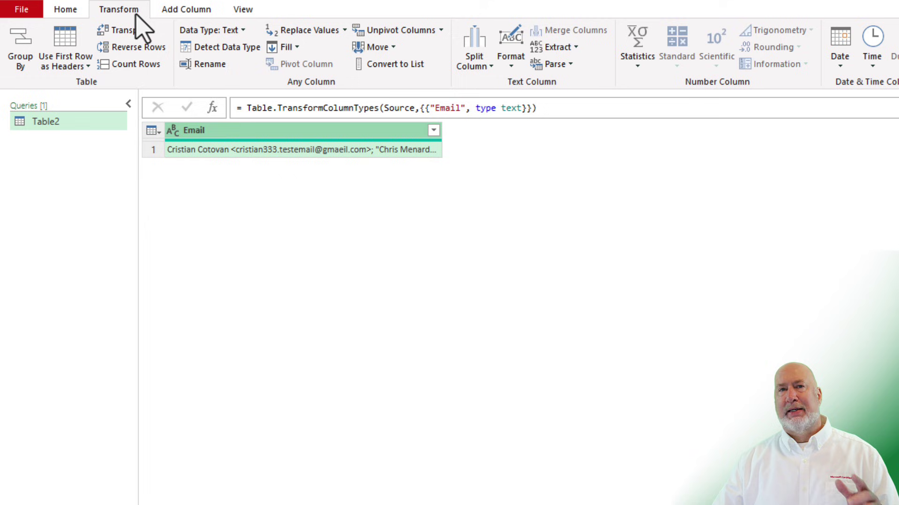
{"action": "left_click", "coordinate": [487, 75]}
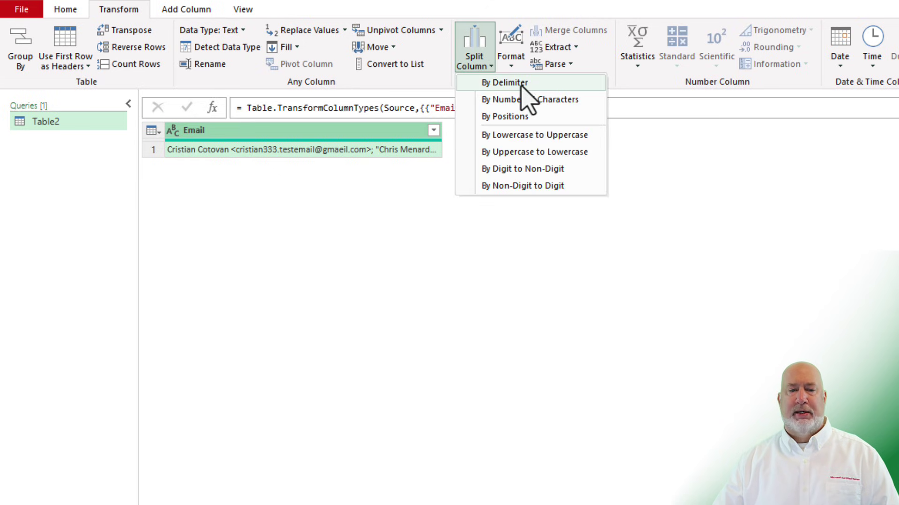
{"action": "left_click", "coordinate": [522, 86]}
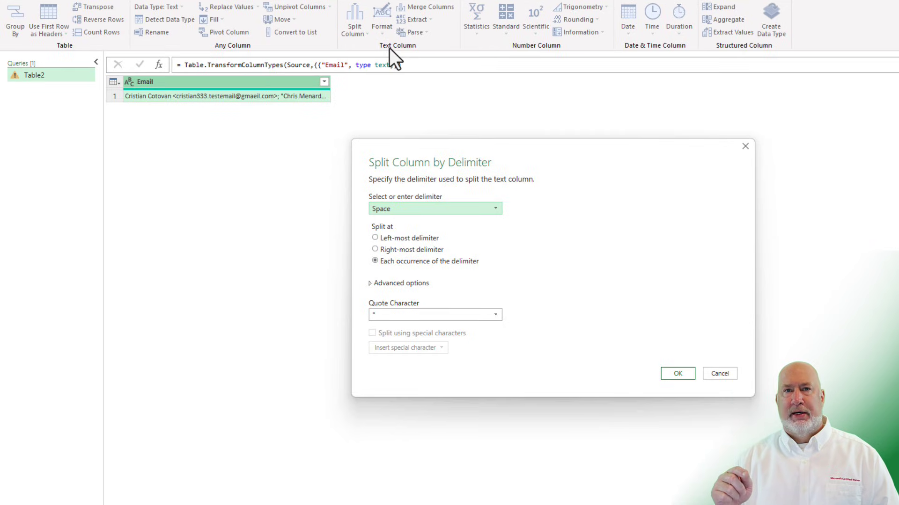
{"action": "left_click", "coordinate": [455, 209]}
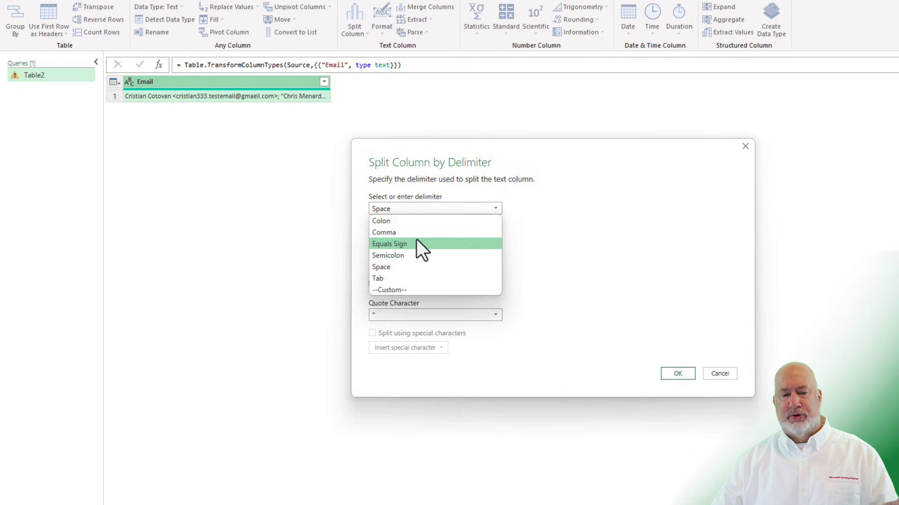
{"action": "left_click", "coordinate": [413, 255]}
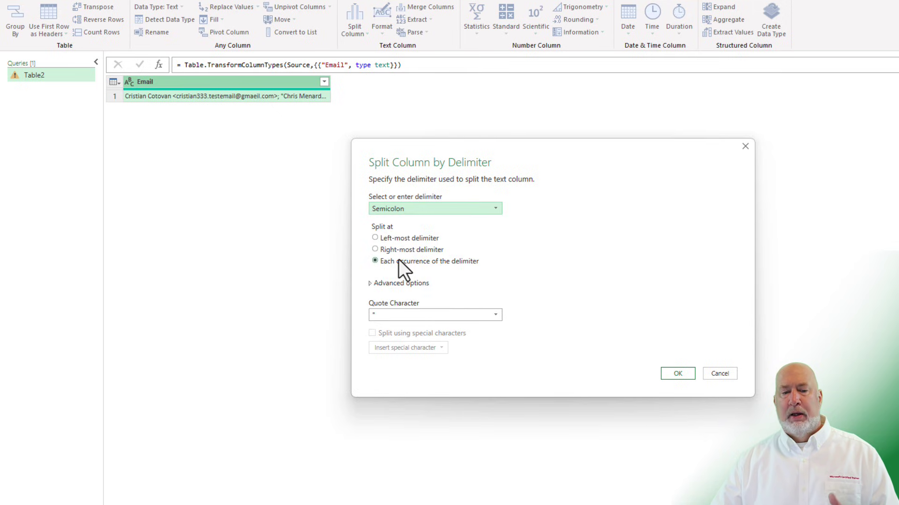
{"action": "left_click", "coordinate": [371, 285]}
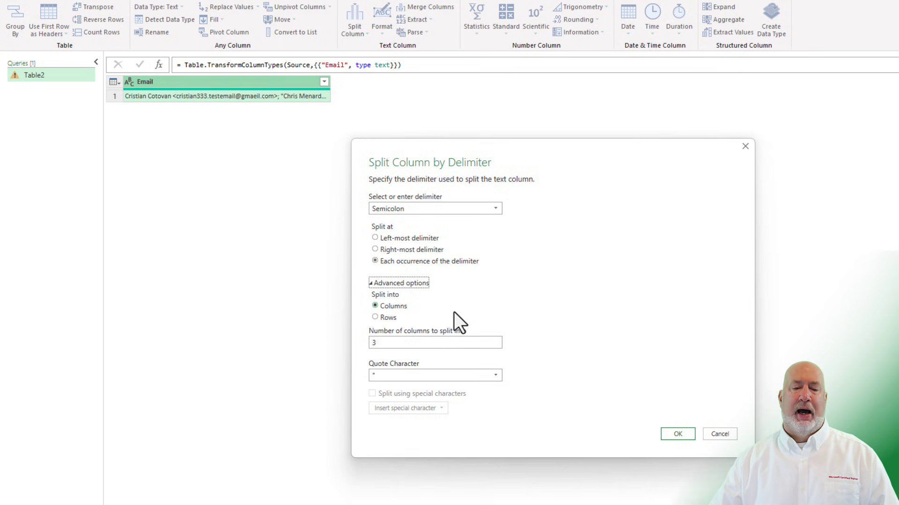
{"action": "left_click", "coordinate": [388, 320]}
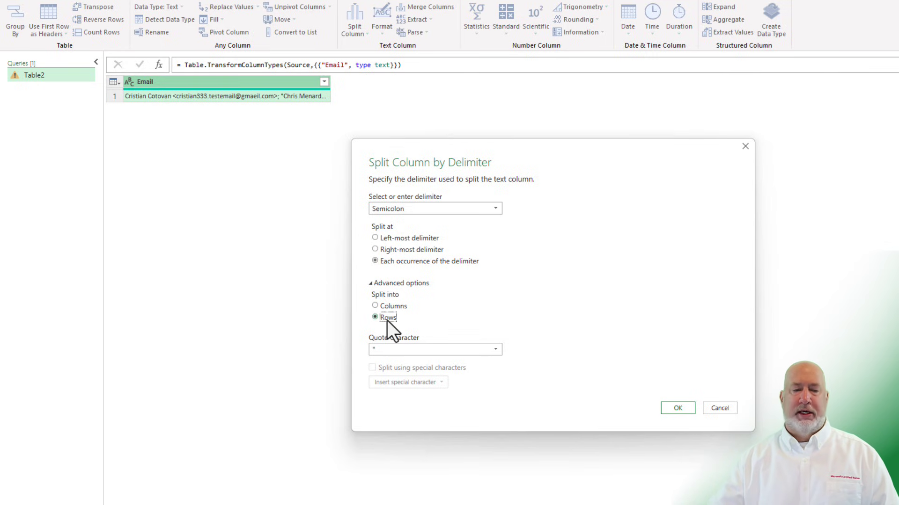
{"action": "left_click", "coordinate": [675, 408]}
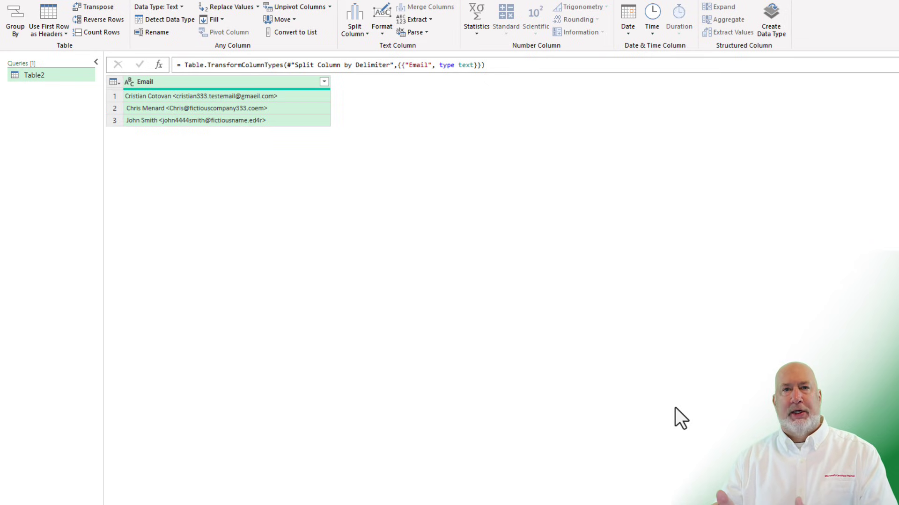
Split the Email column at custom delimiter < into Email.1 names and Email.2 addresses.
{"action": "right_click", "coordinate": [238, 84]}
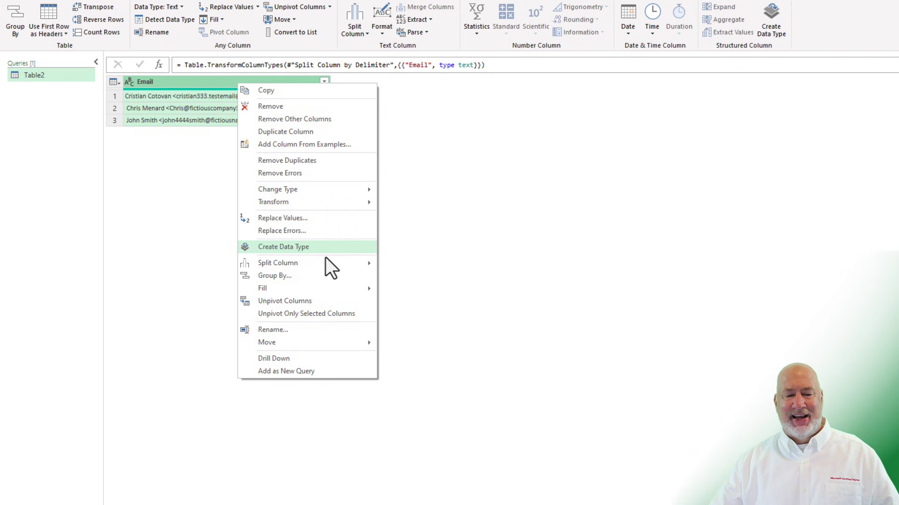
{"action": "mouse_move", "coordinate": [277, 262]}
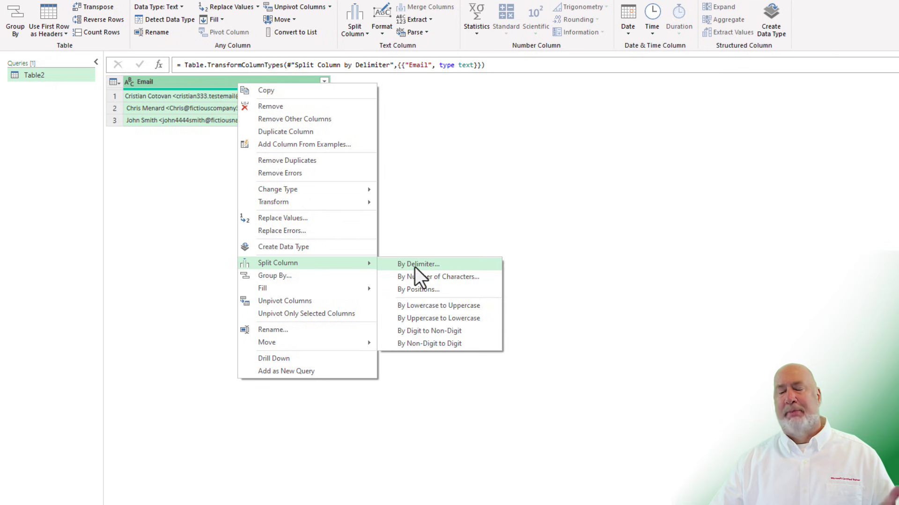
{"action": "left_click", "coordinate": [415, 267]}
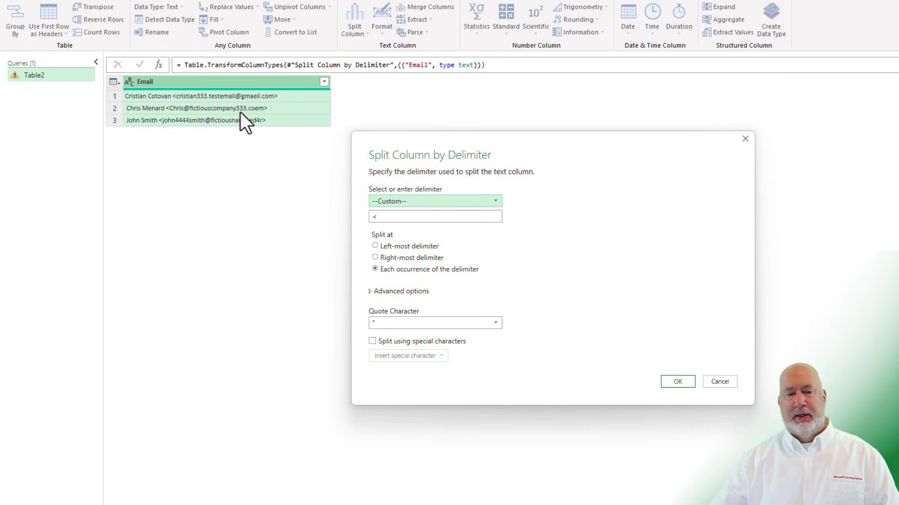
{"action": "left_click", "coordinate": [420, 201]}
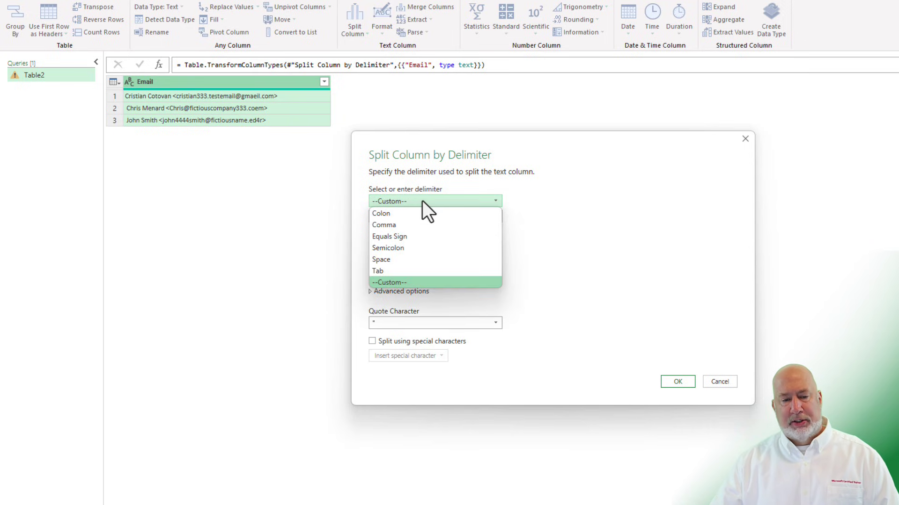
{"action": "left_click", "coordinate": [402, 284]}
{"action": "type", "text": "<"}
{"action": "left_click", "coordinate": [379, 217]}
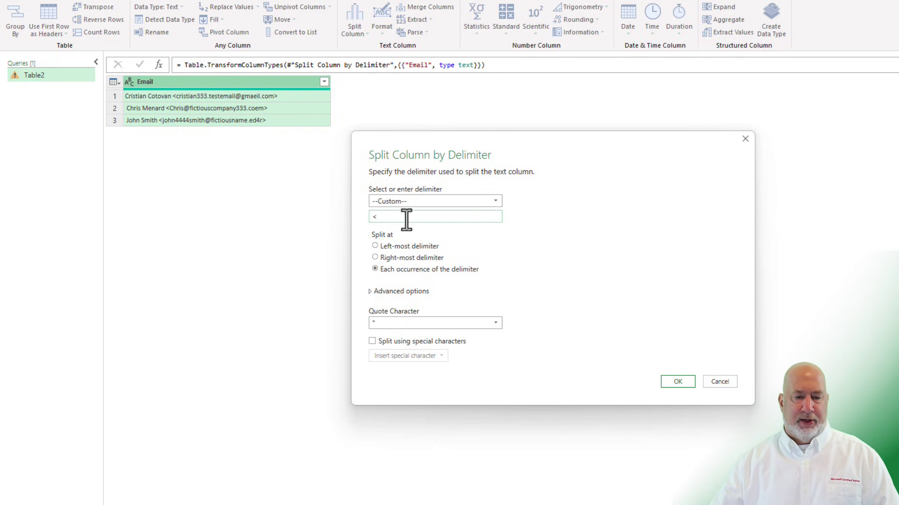
{"action": "left_click", "coordinate": [373, 291]}
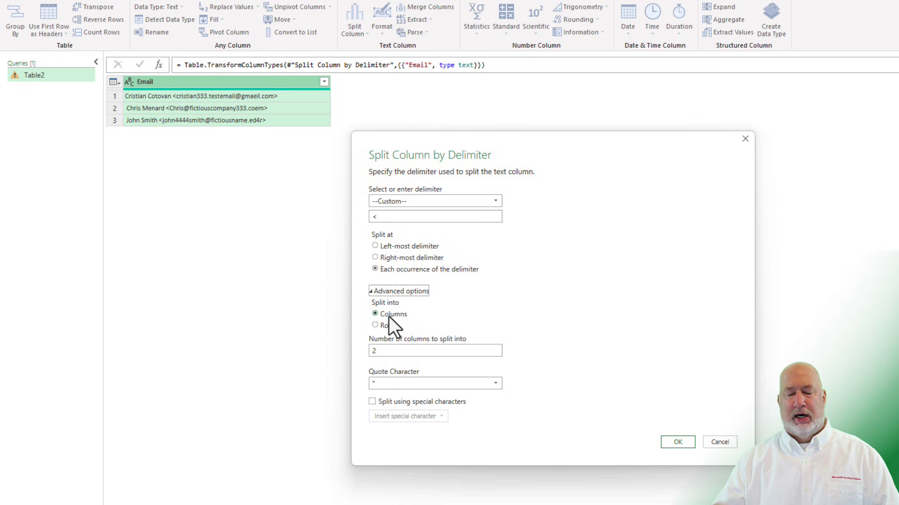
{"action": "left_click", "coordinate": [677, 443]}
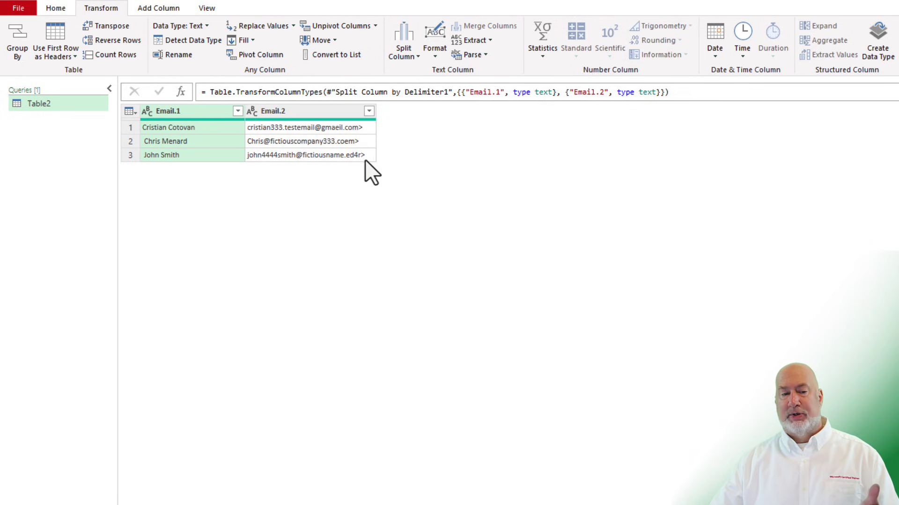
Replace > with nothing in Email.2, leaving plain email addresses.
{"action": "left_click", "coordinate": [337, 111]}
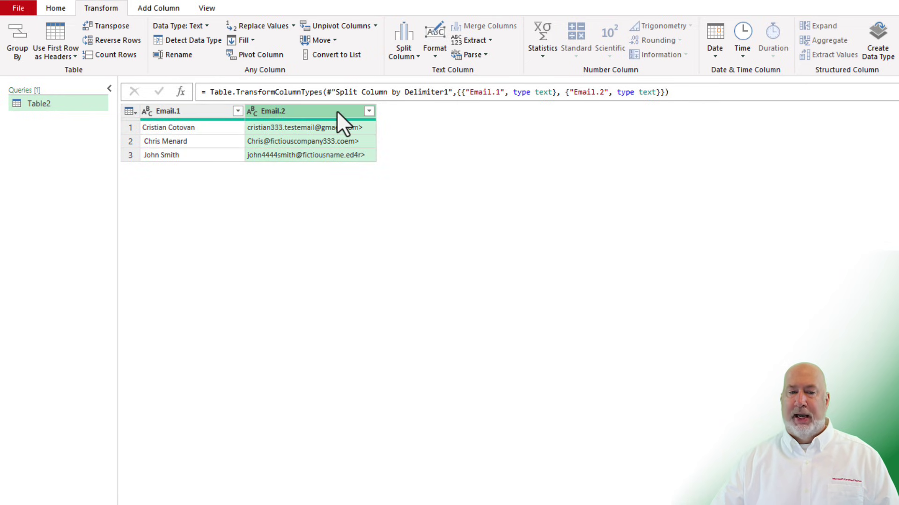
{"action": "right_click", "coordinate": [336, 111]}
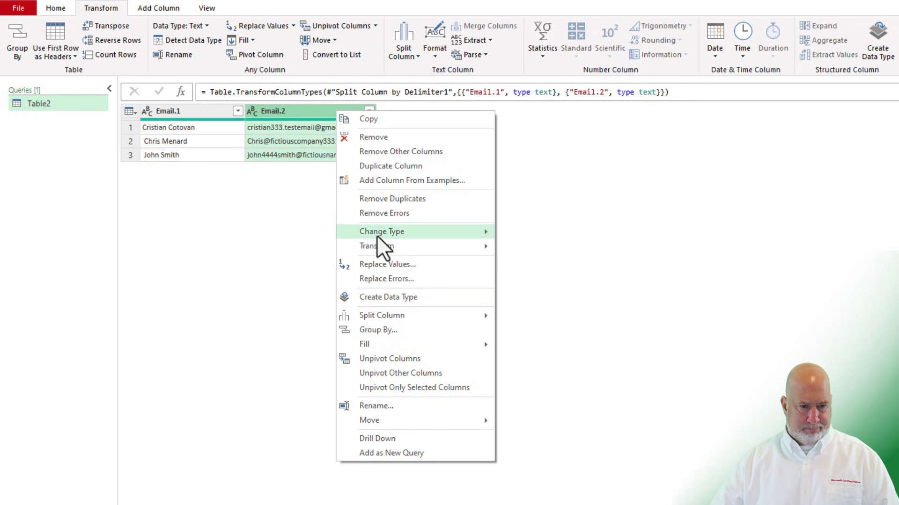
{"action": "left_click", "coordinate": [394, 267]}
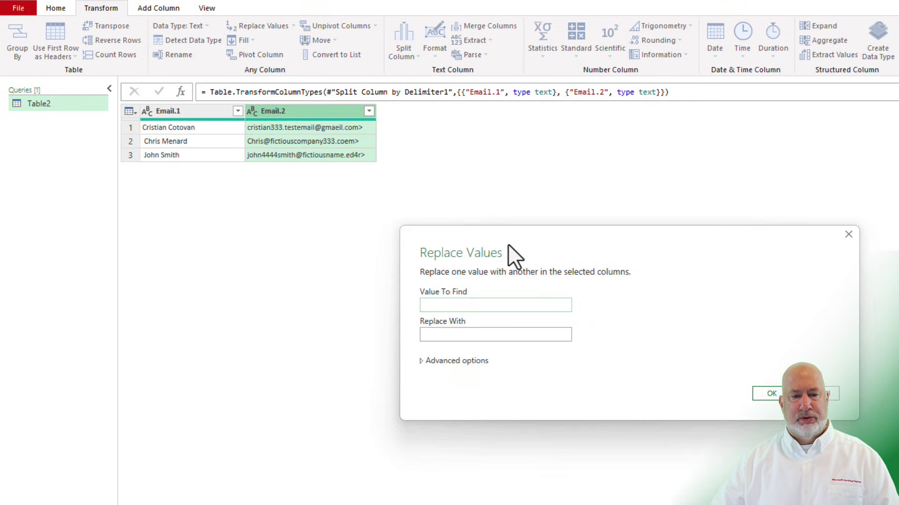
{"action": "left_click_drag", "start_coordinate": [517, 178], "coordinate": [517, 141]}
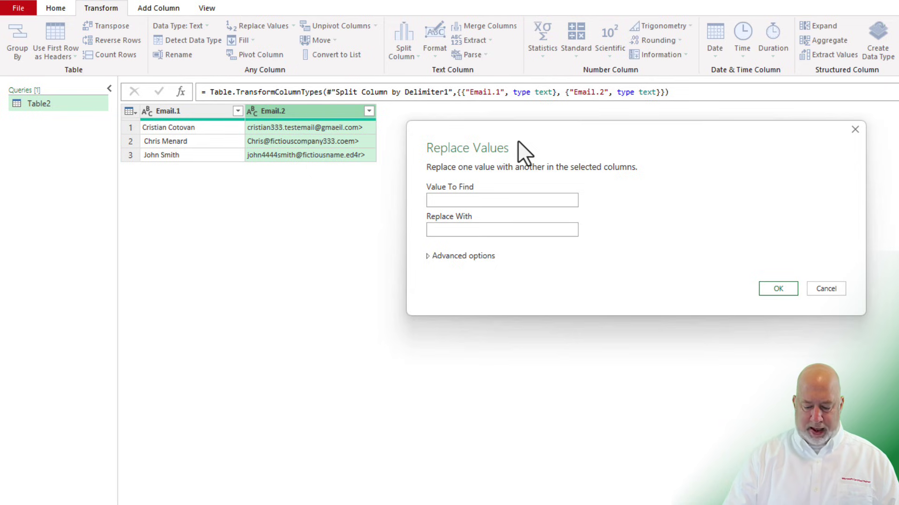
{"action": "left_click", "coordinate": [486, 200]}
{"action": "type", "text": ">"}
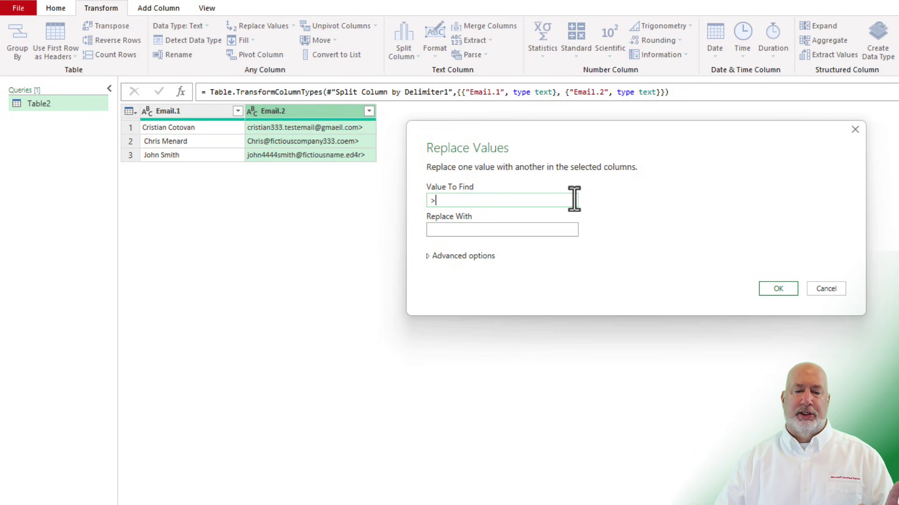
{"action": "left_click", "coordinate": [778, 286]}
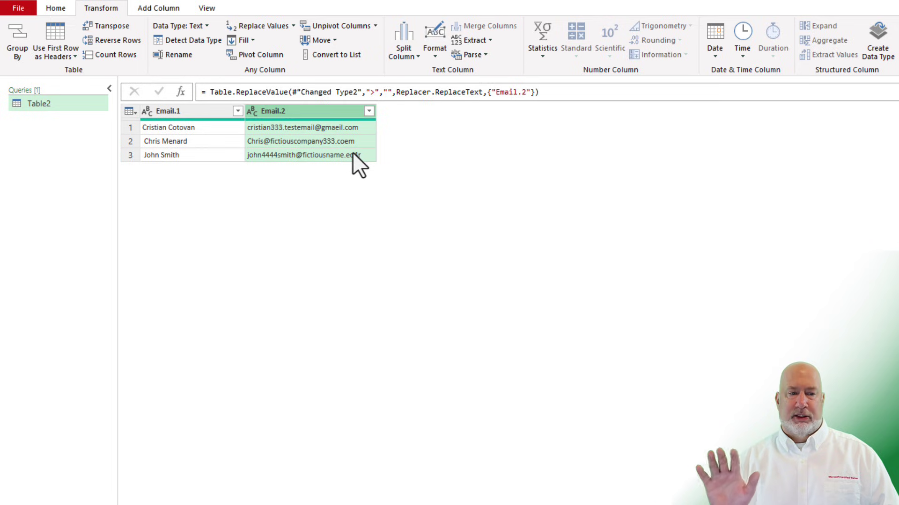
Rename the Email.2 column to Email address.
{"action": "double_click", "coordinate": [286, 112]}
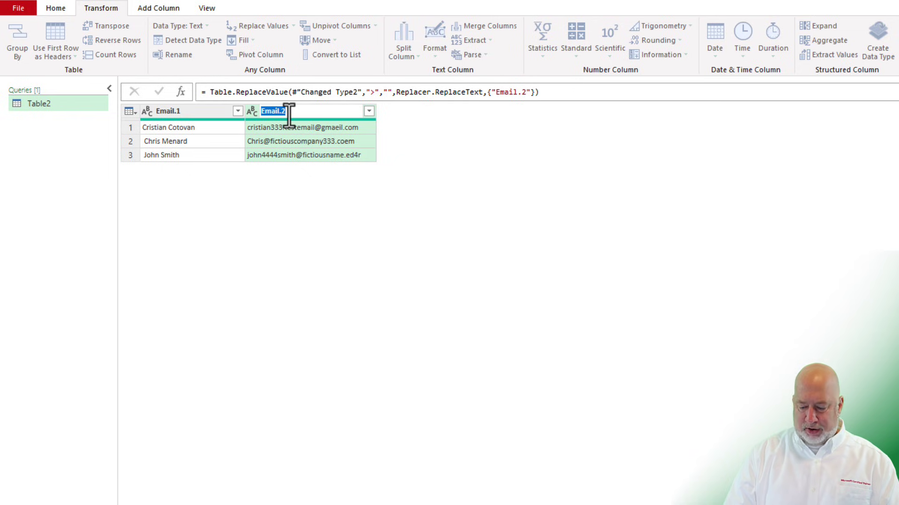
{"action": "type", "text": "address"}
{"action": "key", "text": "Return"}
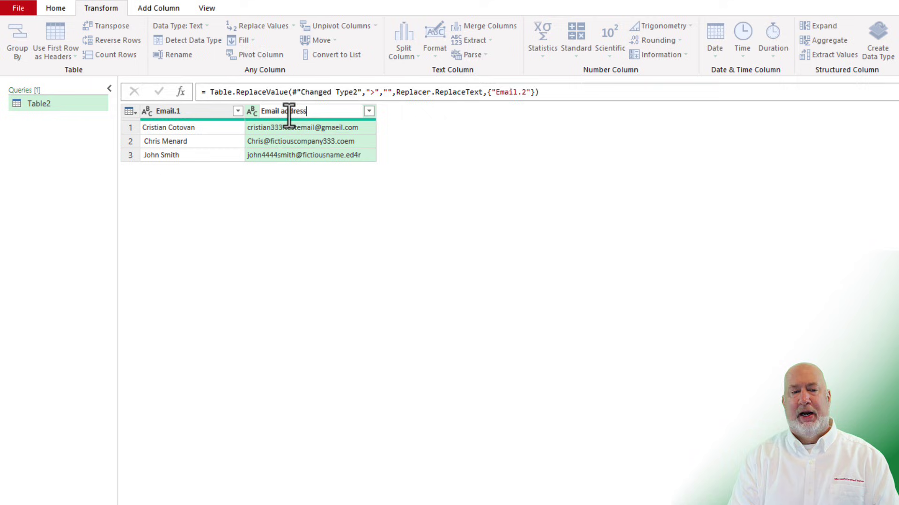
{"action": "key", "text": "Return"}
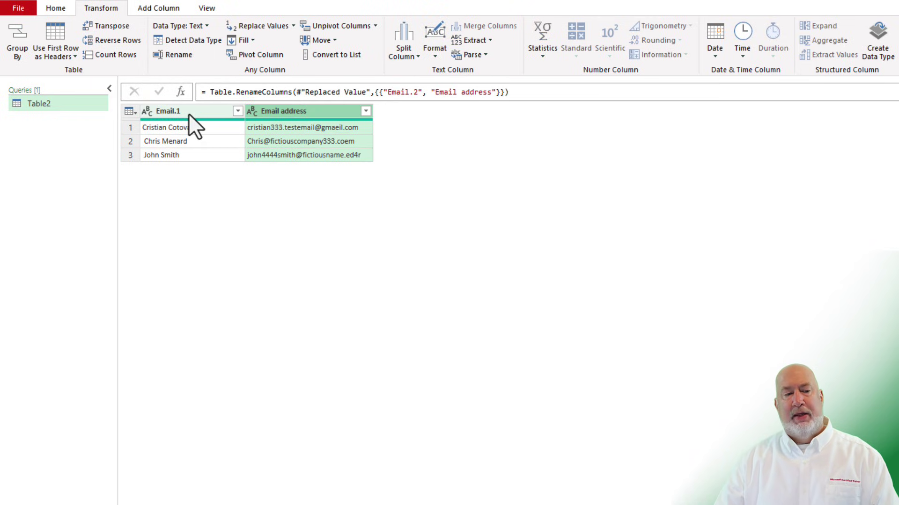
Rename the Email.1 column to Name.
{"action": "left_click", "coordinate": [188, 113]}
{"action": "double_click", "coordinate": [188, 112]}
{"action": "left_click", "coordinate": [189, 112]}
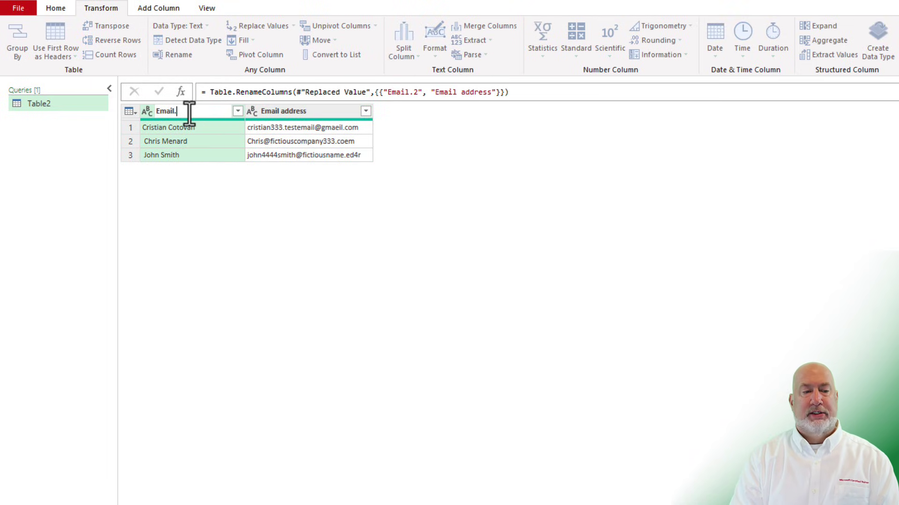
{"action": "key", "text": "BackSpace"}
{"action": "key", "text": "BackSpace"}
{"action": "key", "text": "BackSpace"}
{"action": "type", "text": "Name"}
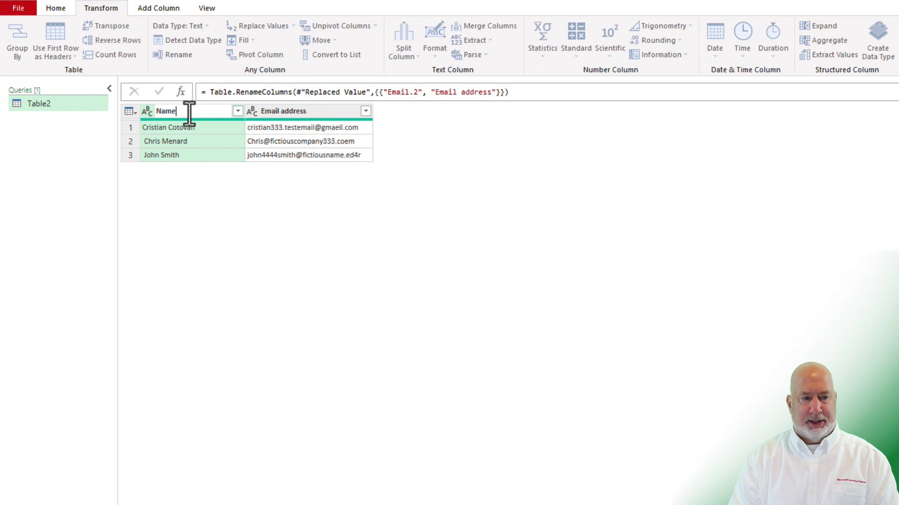
{"action": "key", "text": "Return"}
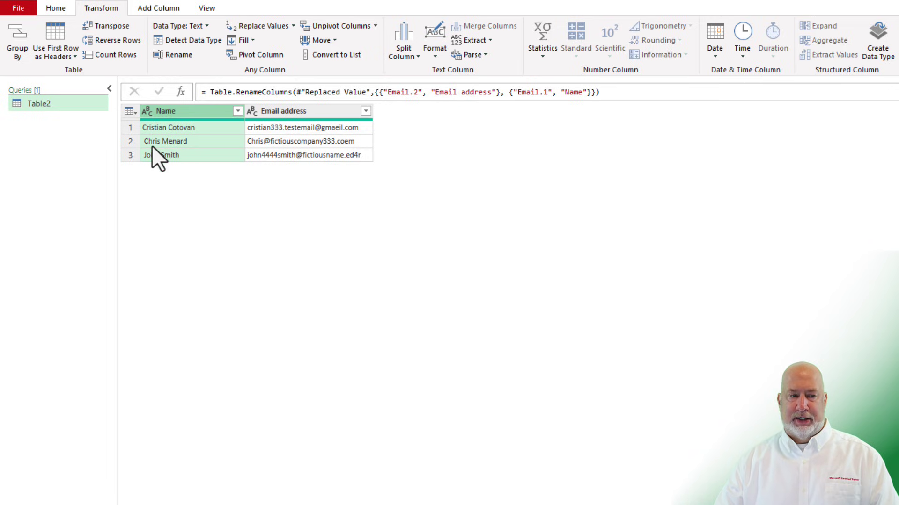
Trim leading and trailing spaces from the Name column values.
{"action": "right_click", "coordinate": [199, 113]}
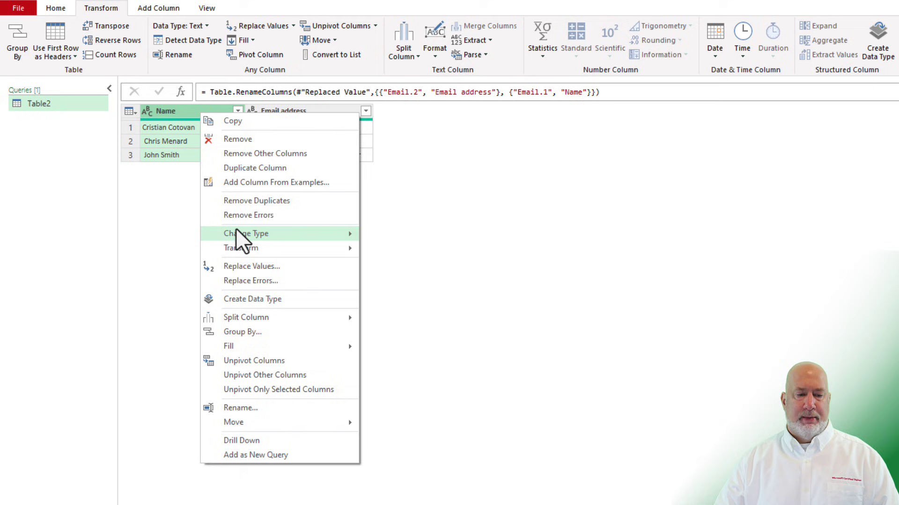
{"action": "mouse_move", "coordinate": [241, 248]}
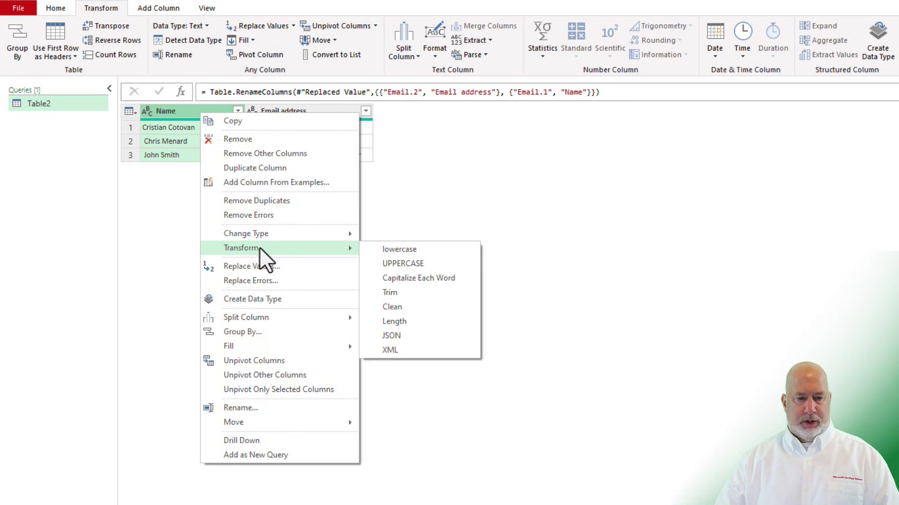
{"action": "left_click", "coordinate": [406, 297]}
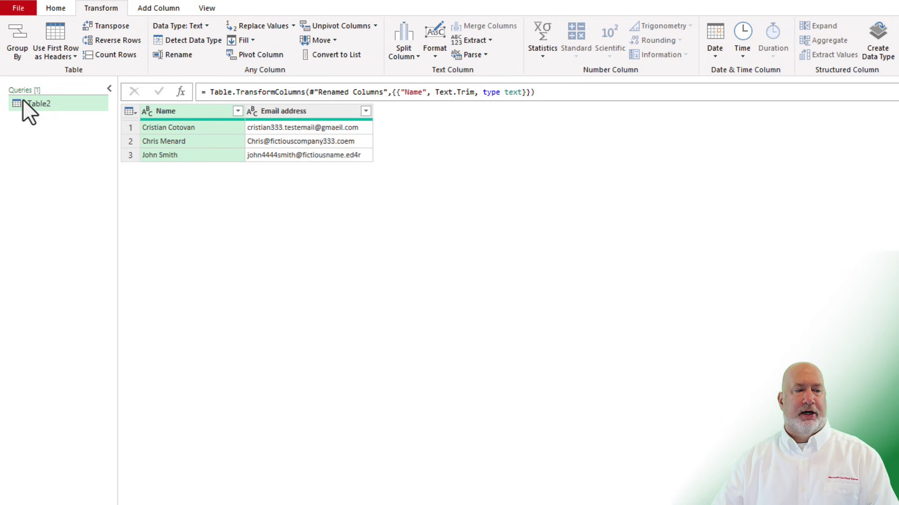
Close & Load the cleaned query into Excel as table Table2_1.
{"action": "left_click", "coordinate": [56, 11]}
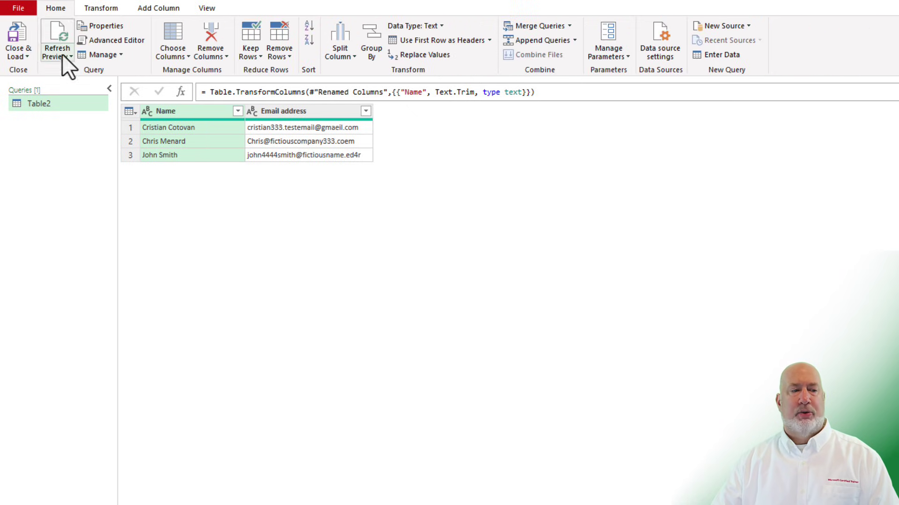
{"action": "left_click", "coordinate": [26, 56]}
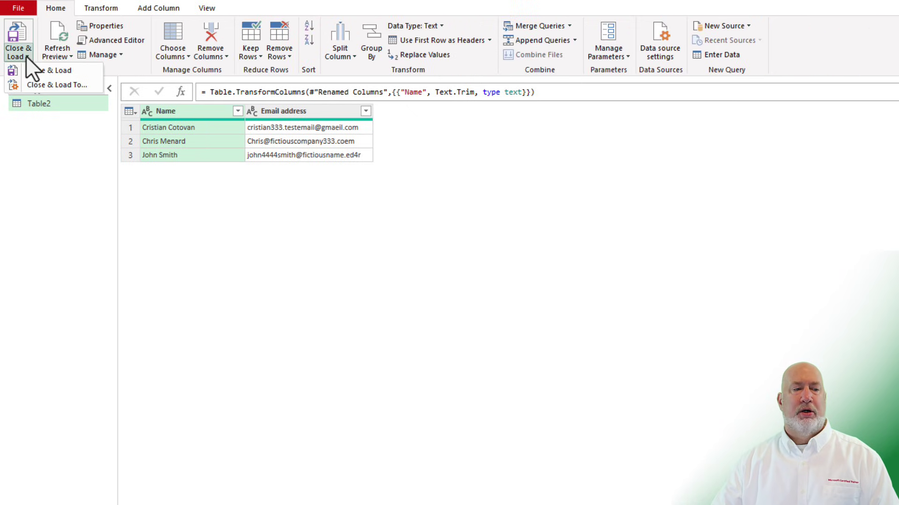
{"action": "left_click", "coordinate": [56, 72]}
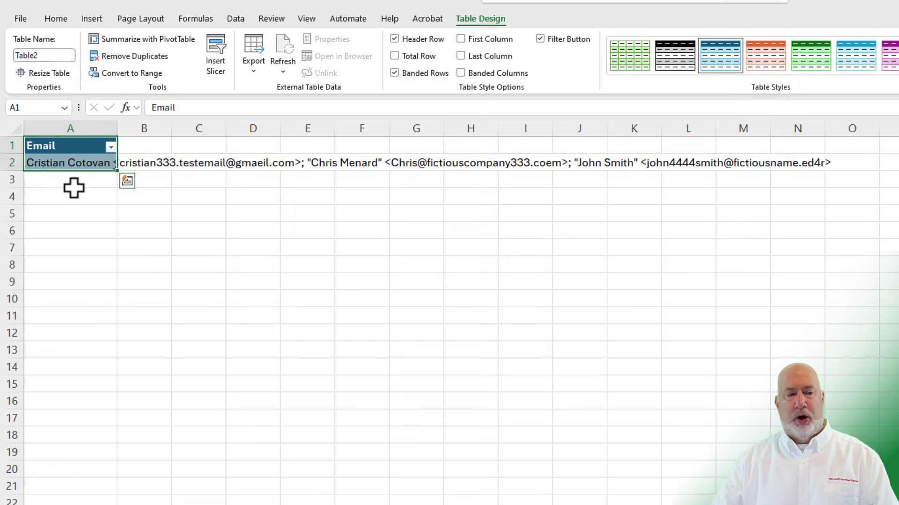
Select cell A3 off the original pasted table on the Email sheet.
{"action": "left_click", "coordinate": [83, 181]}
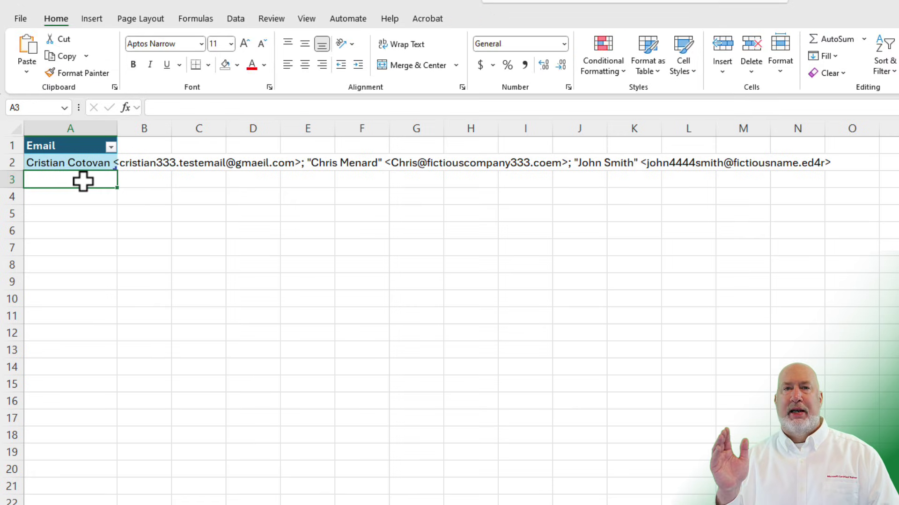